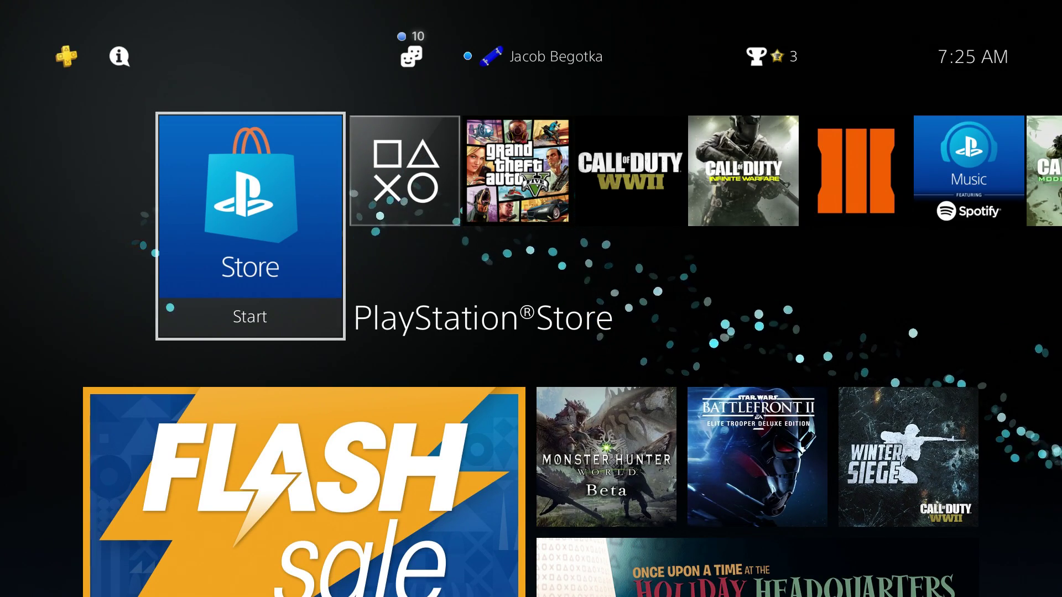
Step: Move from the Store tile up to the PS4 function bar and open Settings
key(Down)
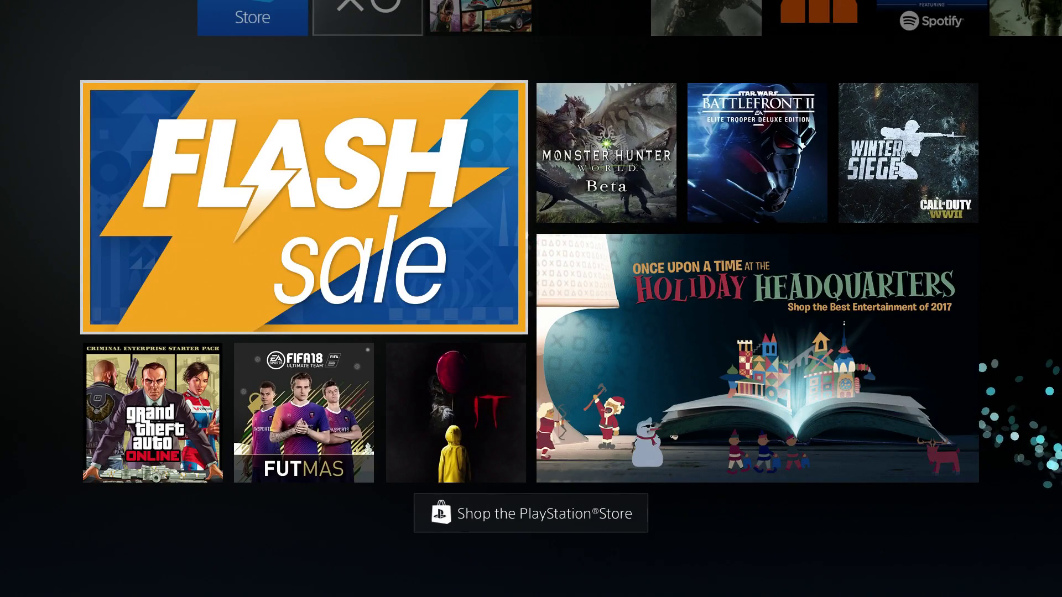
key(Up)
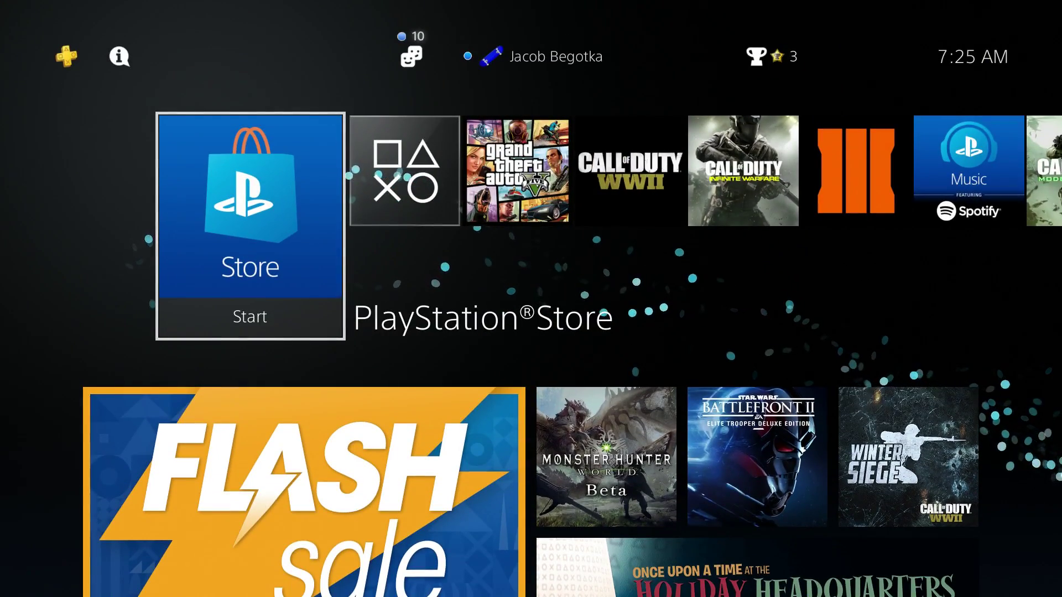
key(Up)
key(Right)
key(Right)
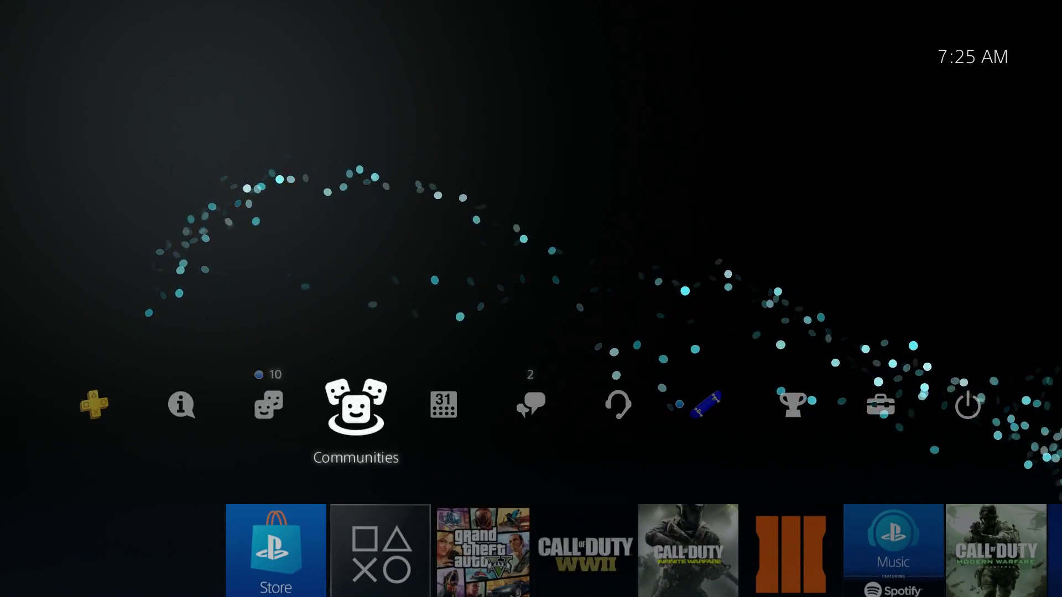
key(Right)
key(Right)
key(Right)
key(Right)
key(Right)
key(Right)
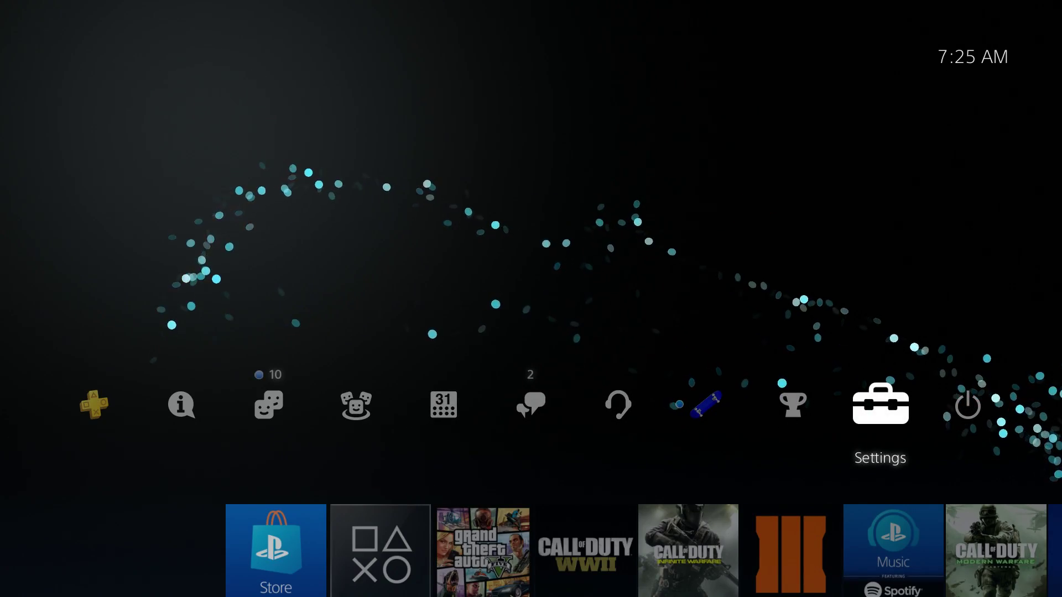
key(Return)
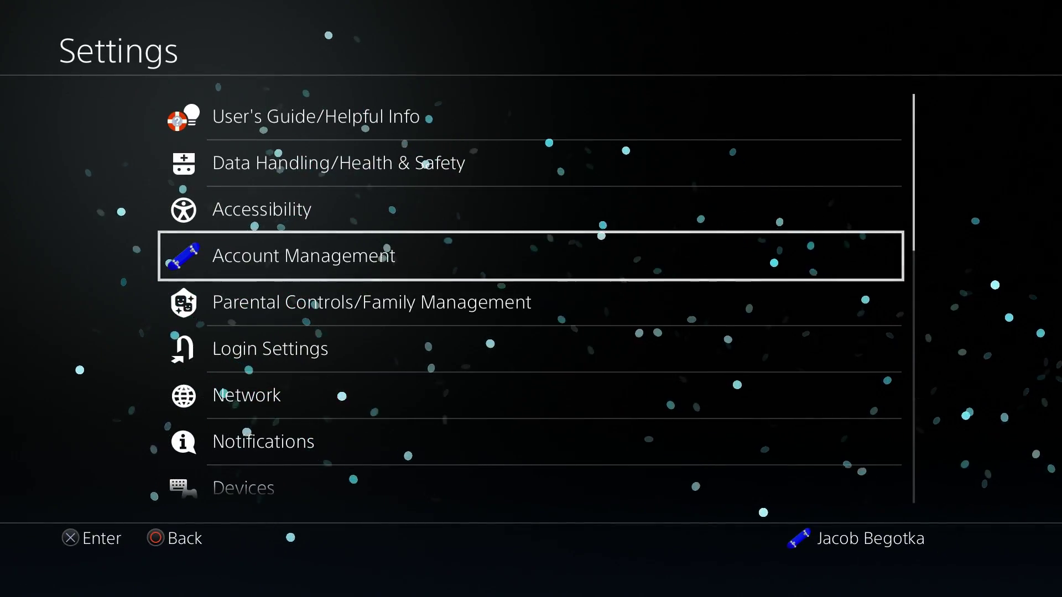
Step: In Remote Play Connection Settings, confirm Enable Remote Play and direct PS Vita/PS TV connection
key(Down)
key(Down)
key(Down)
key(Down)
key(Down)
key(Down)
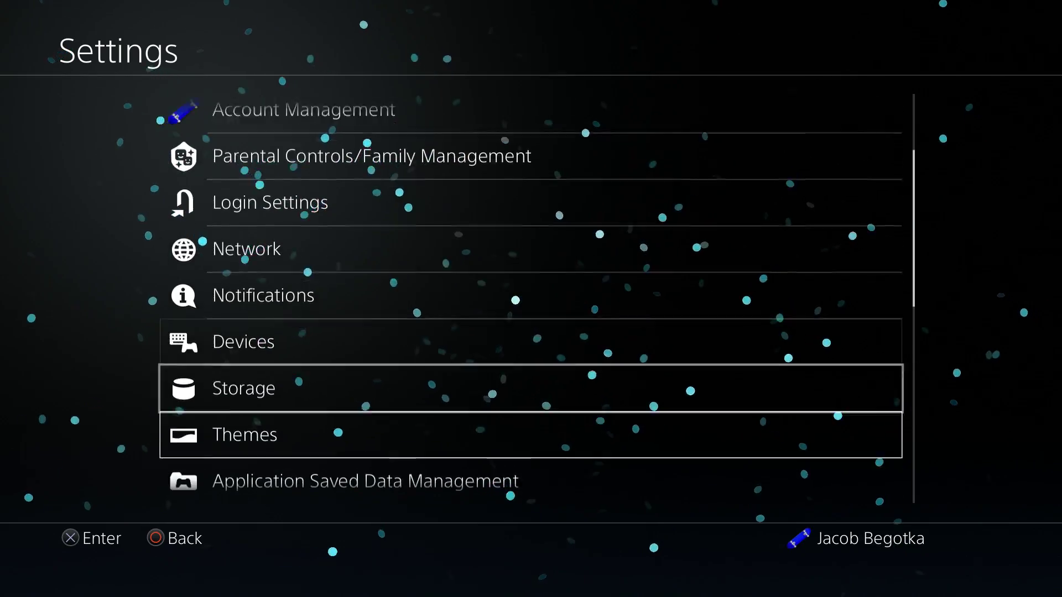
key(Down)
key(Down)
key(Down)
key(Down)
key(Down)
key(Down)
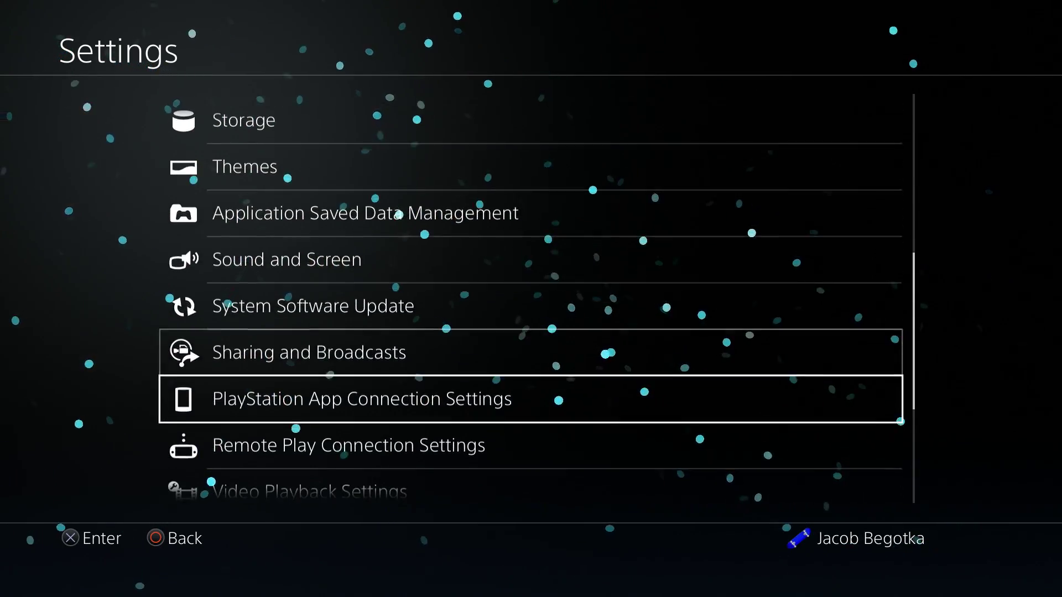
key(Down)
key(Return)
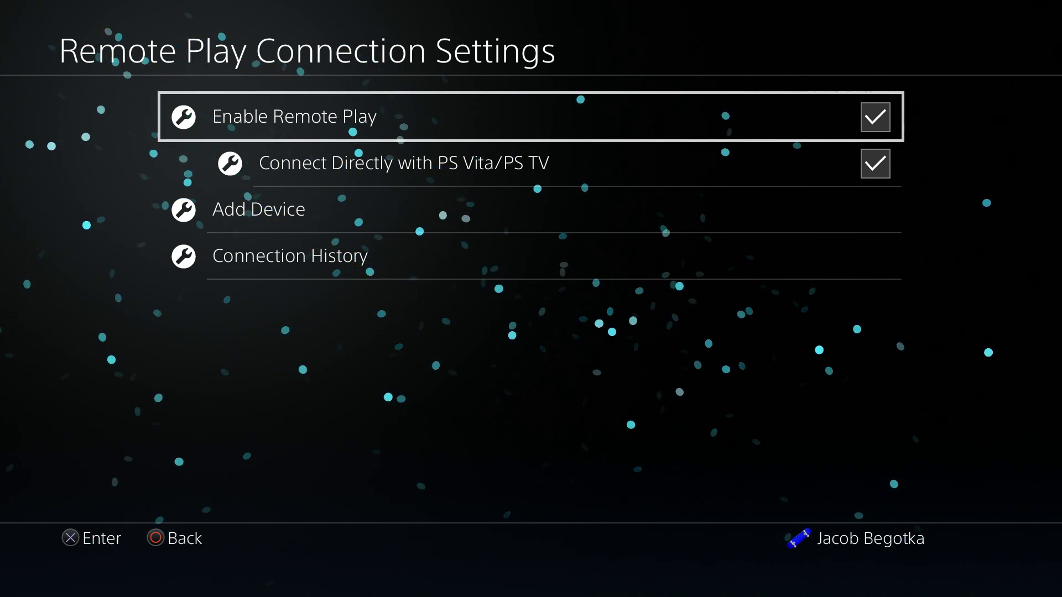
key(Down)
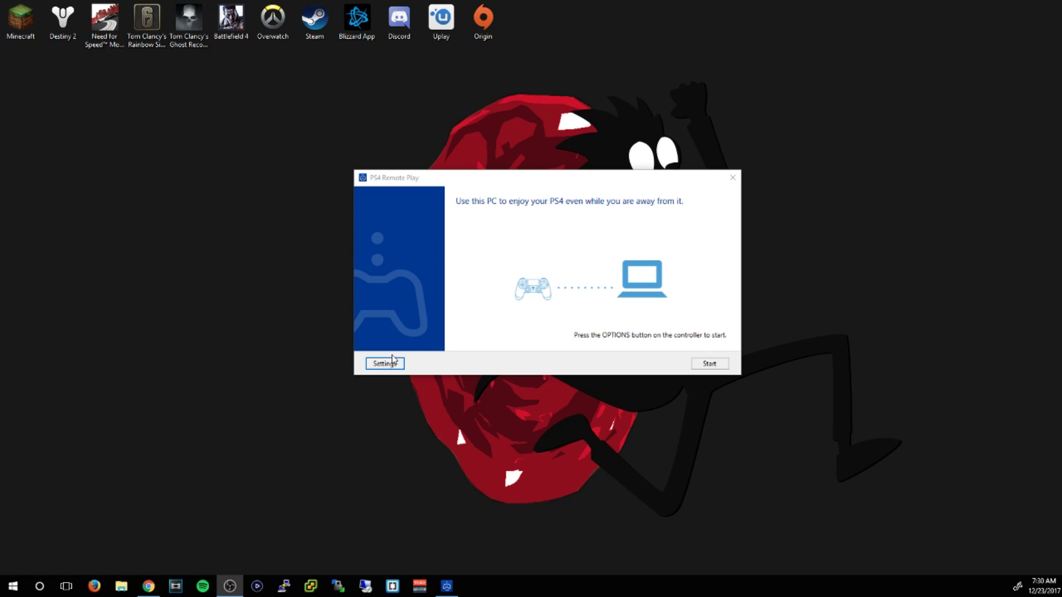
Step: Set Remote Play to Best (1080p) resolution and High frame rate, then start connecting
click(391, 364)
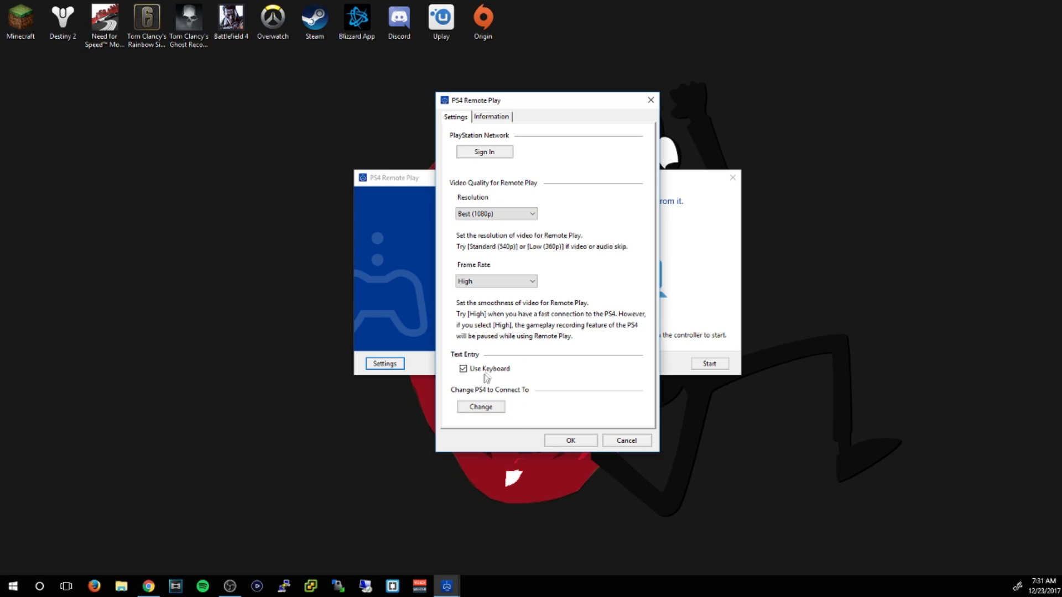
click(570, 441)
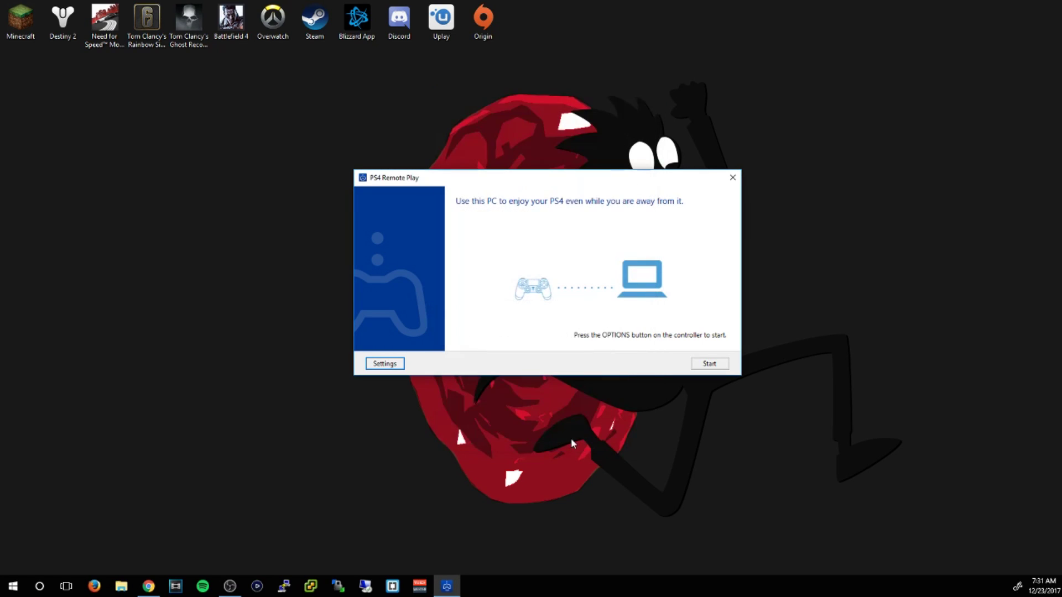
click(709, 363)
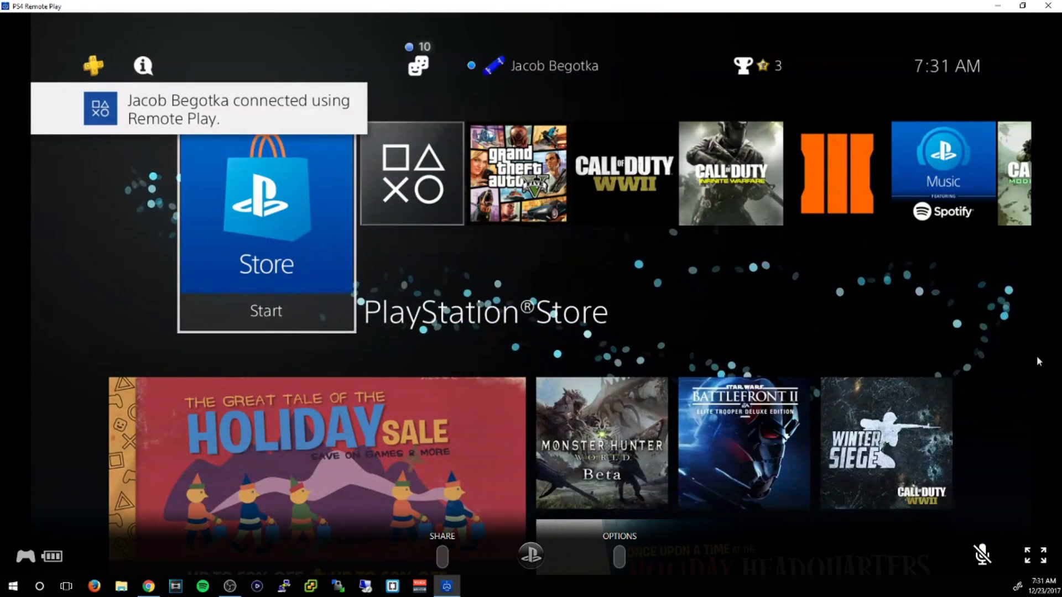
Step: Show the streamed PS4 screen full screen and open, then close, Grand Theft Auto V's options
click(1029, 557)
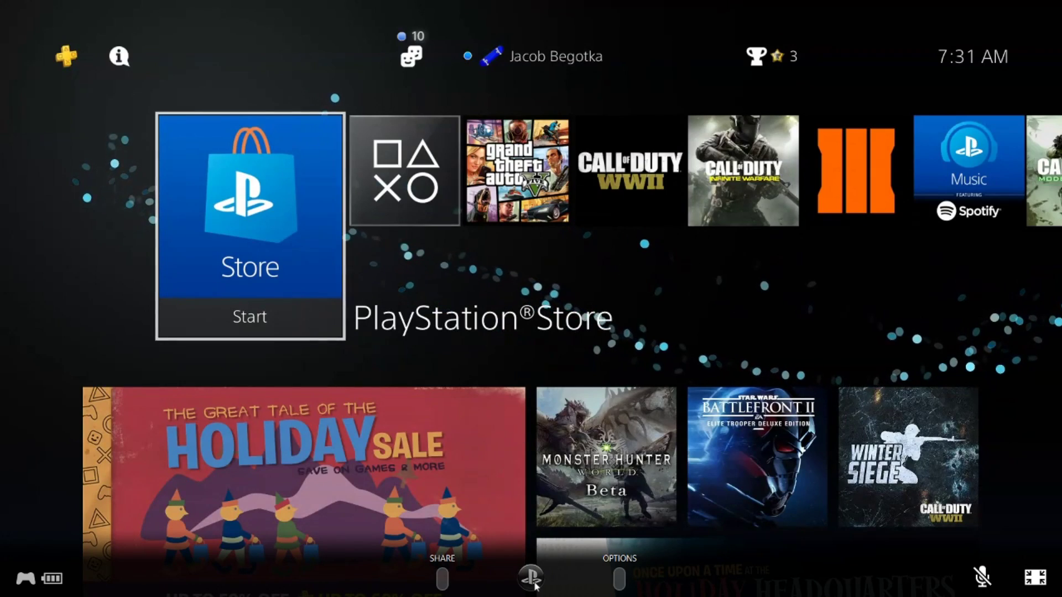
key(Right)
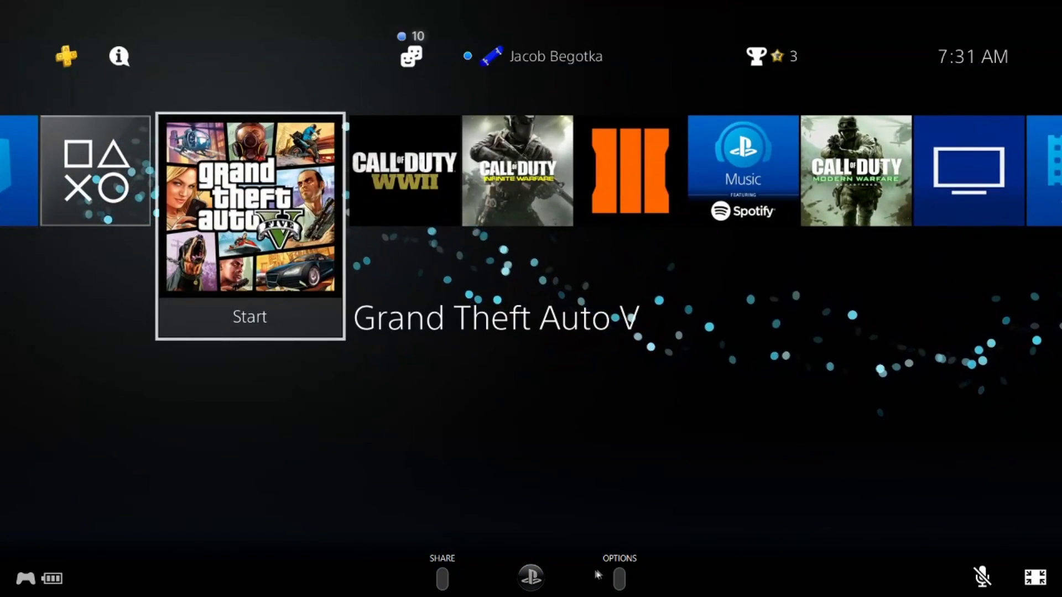
click(619, 579)
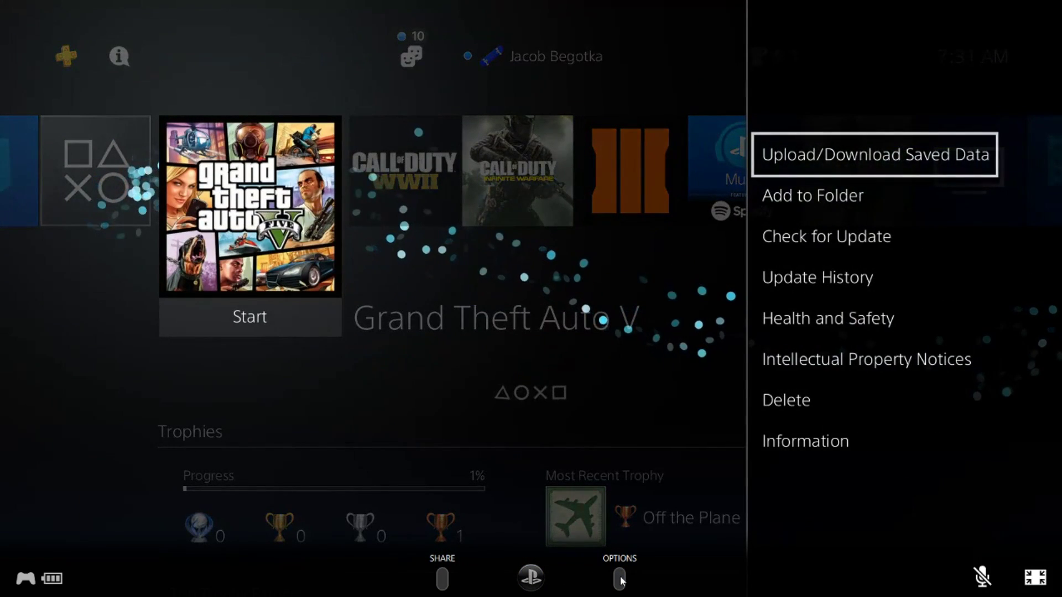
click(620, 579)
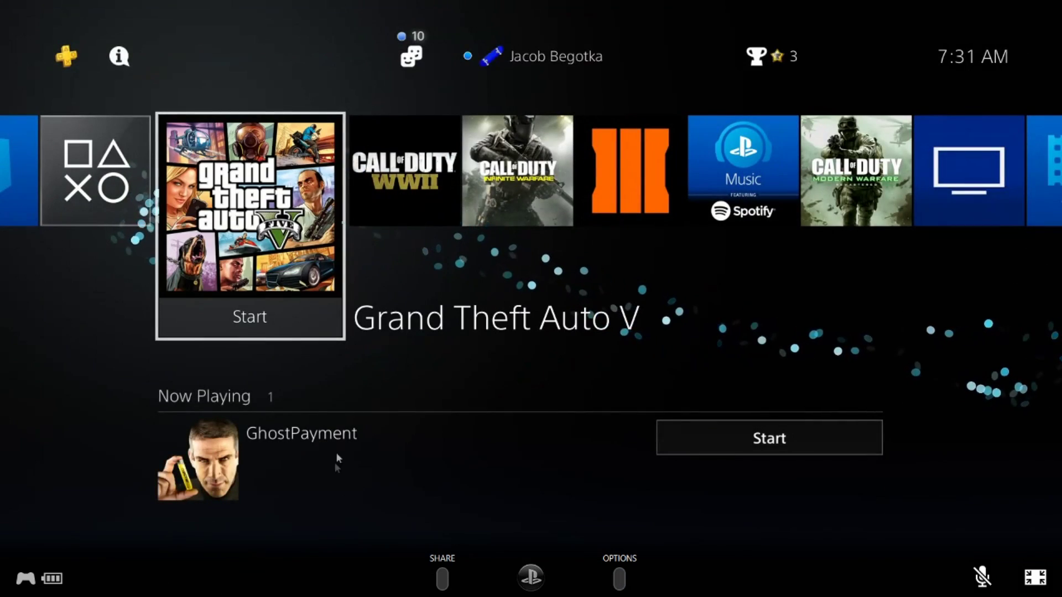
Step: Browse the PS4 home tiles, open the PlayStation Store, and return to windowed mode
key(Right)
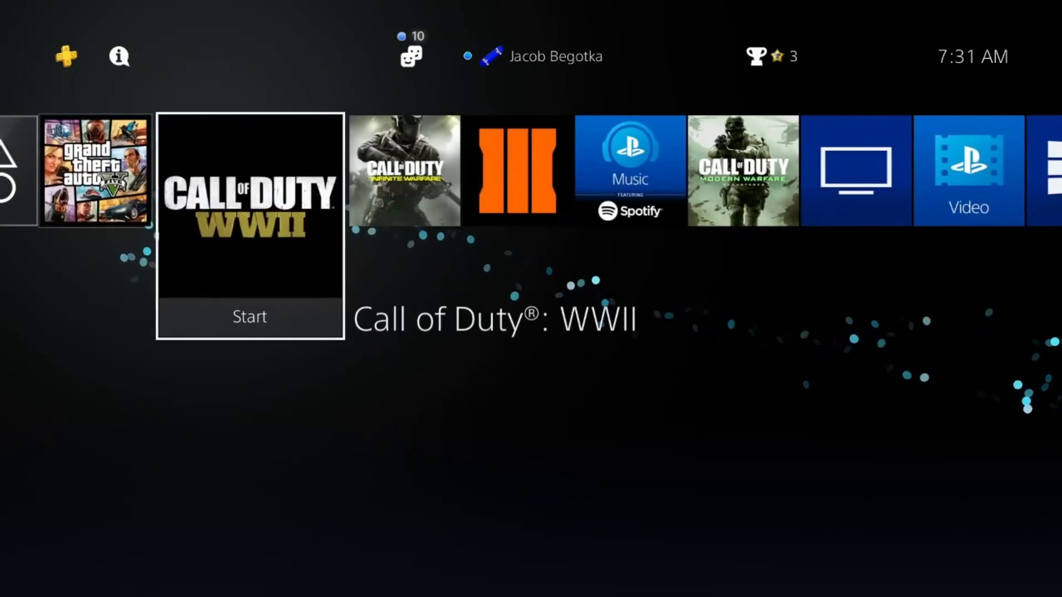
key(Right)
key(Right)
key(Right)
key(Left)
key(Up)
key(Down)
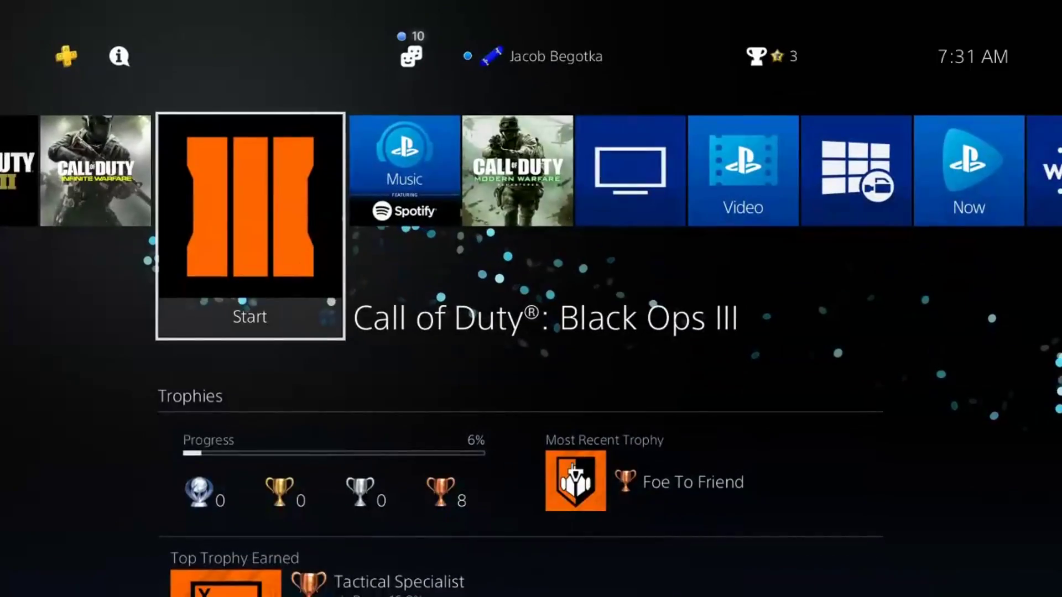
key(Left)
key(Left)
key(Left)
key(Left)
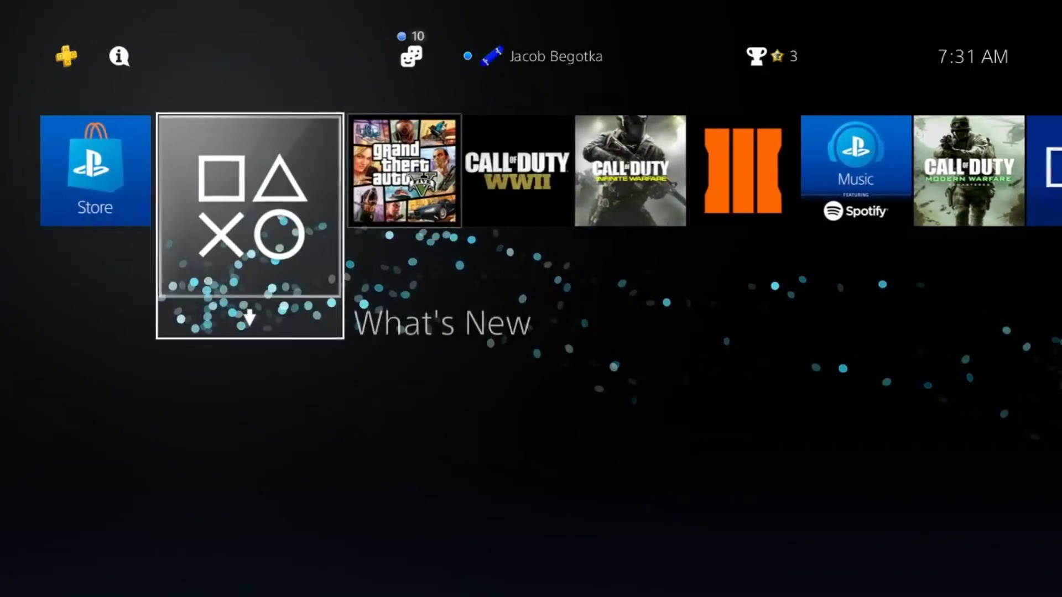
key(Left)
key(Right)
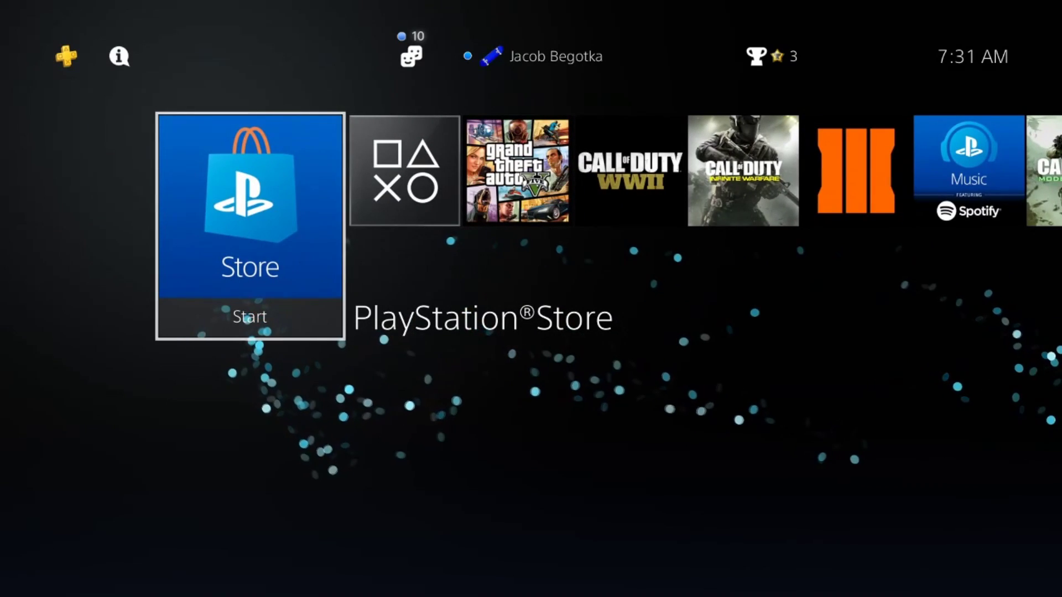
key(Return)
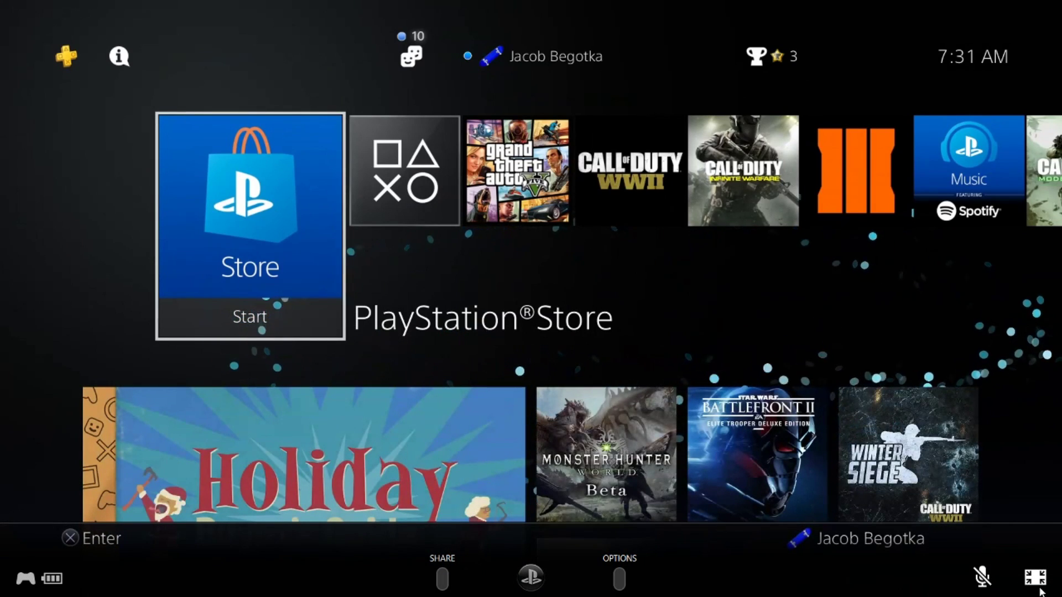
click(1035, 578)
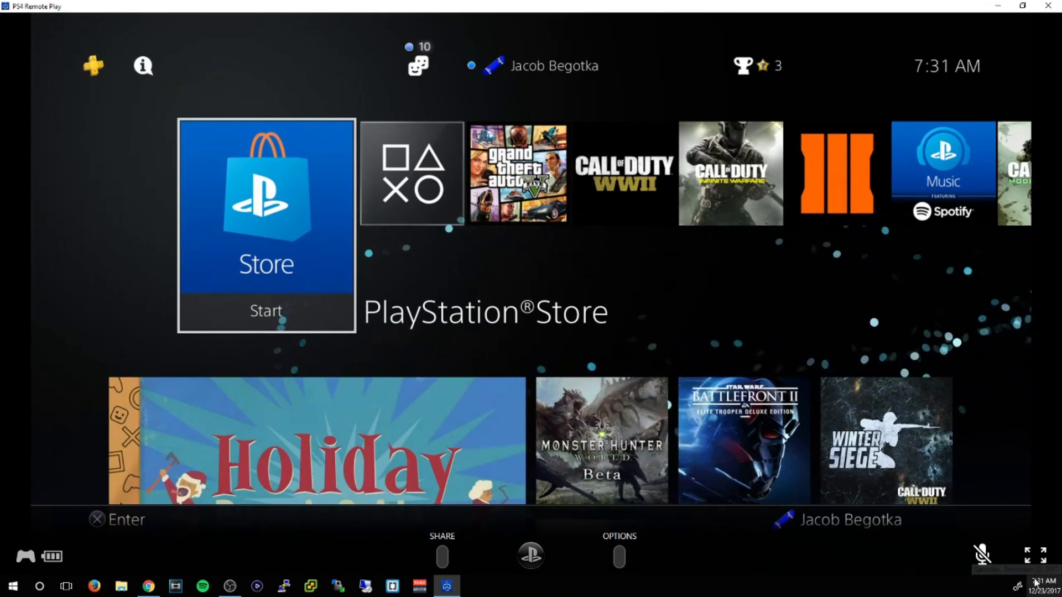
Step: Return Remote Play to full screen and add an OBS Display Capture source named Display Capture 3
click(1035, 554)
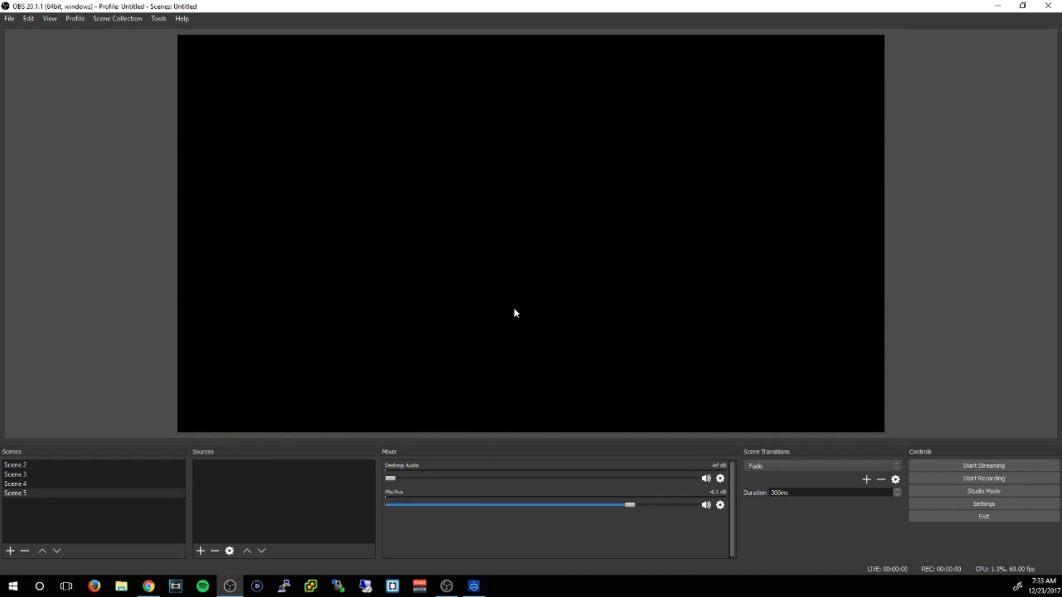
click(201, 551)
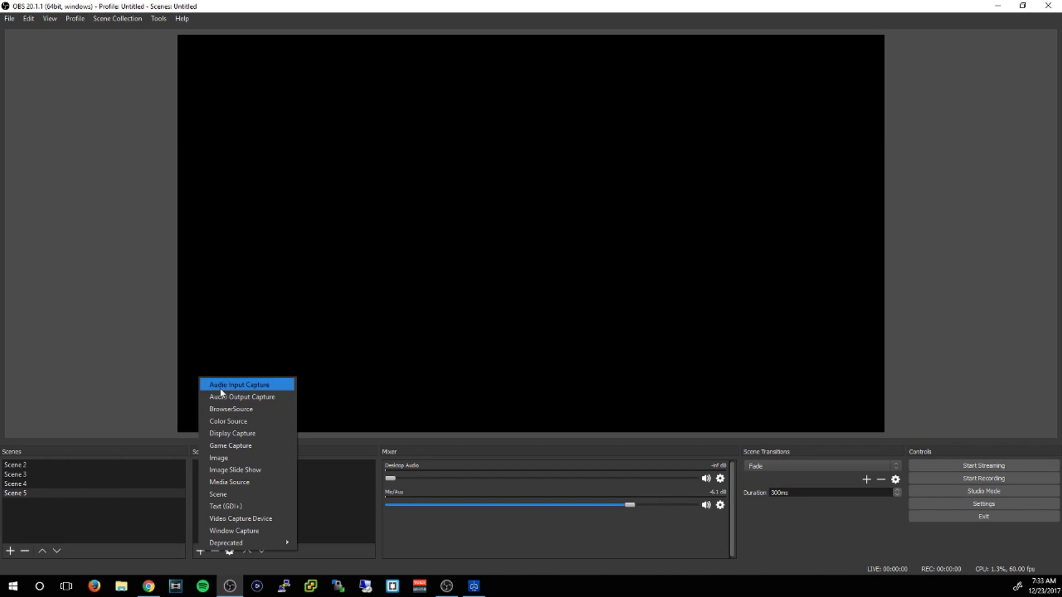
click(238, 434)
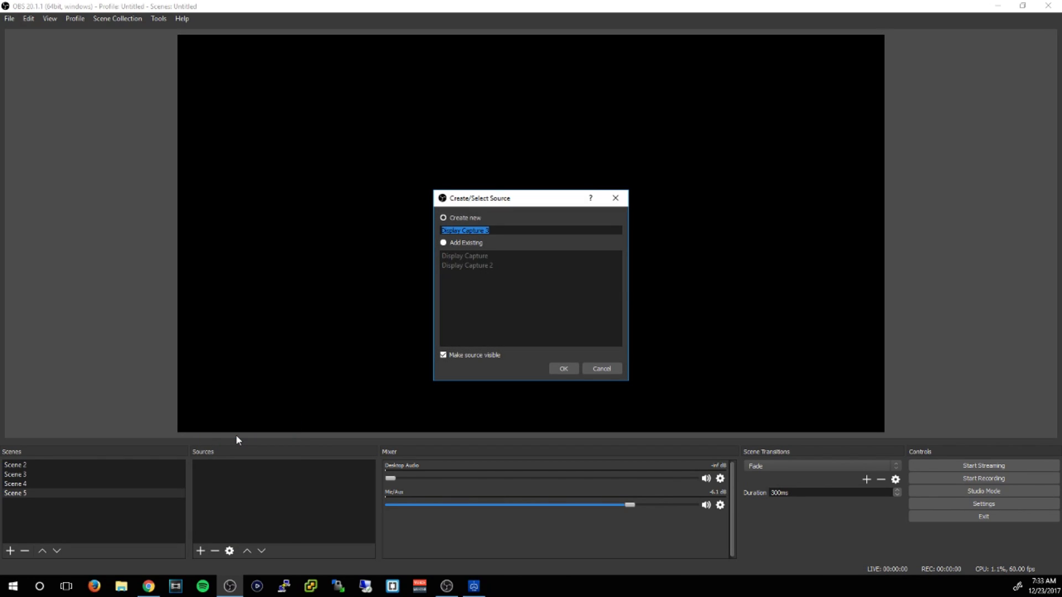
click(560, 368)
Step: Switch Display Capture 3 from Display 1 to capture Display 0
click(444, 362)
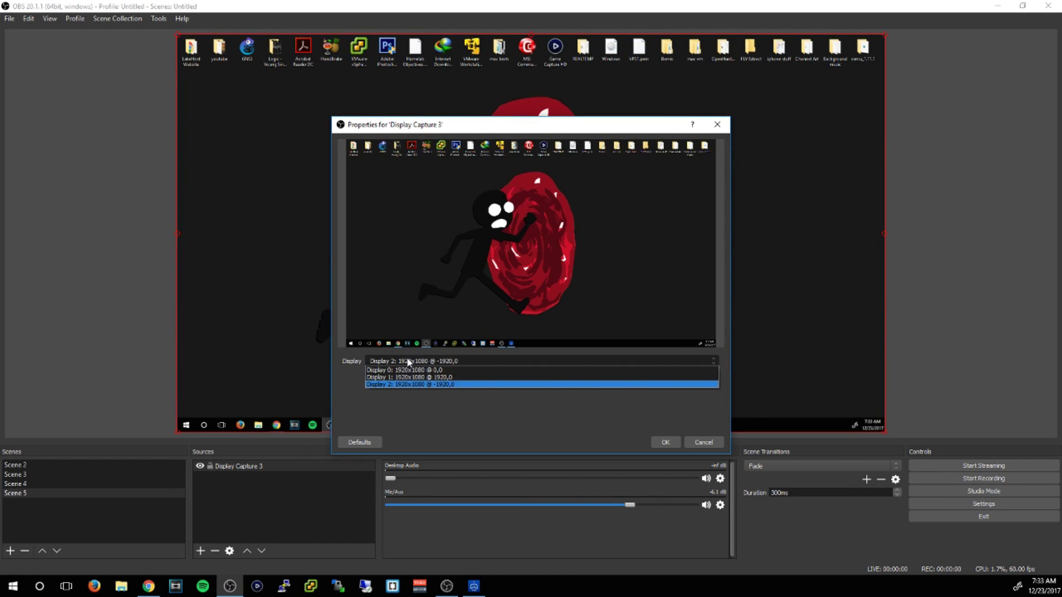
click(406, 370)
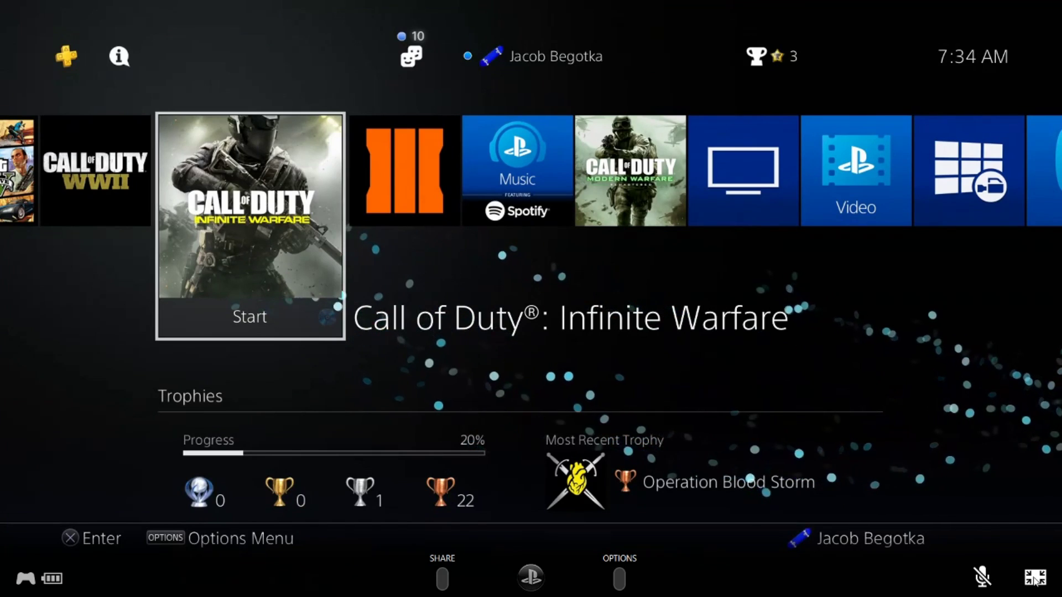
click(1031, 578)
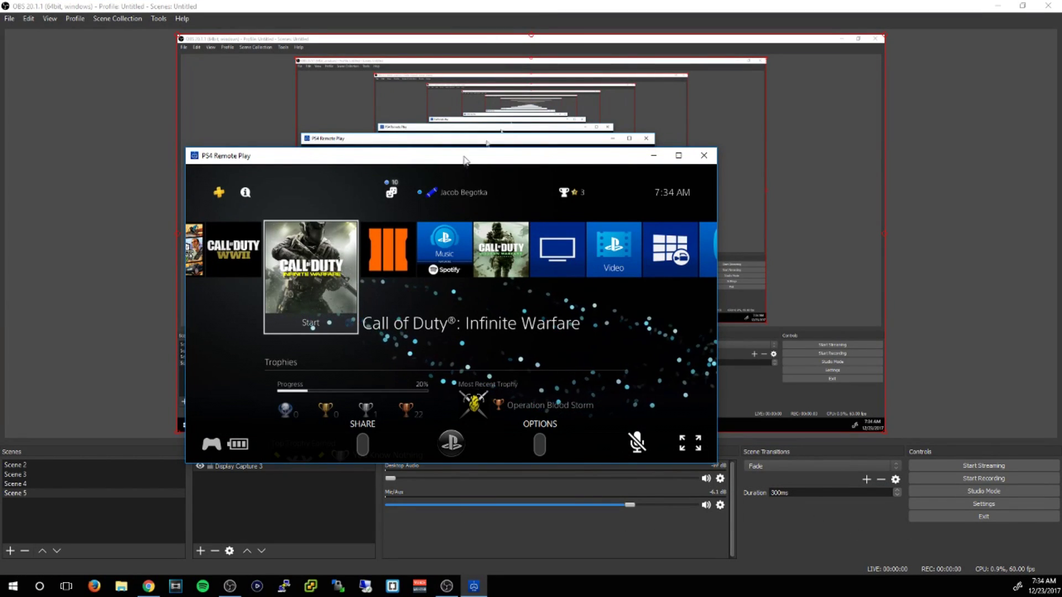
Step: Move the Remote Play window to the top-left and bring OBS to the front
drag(463, 159, 354, 73)
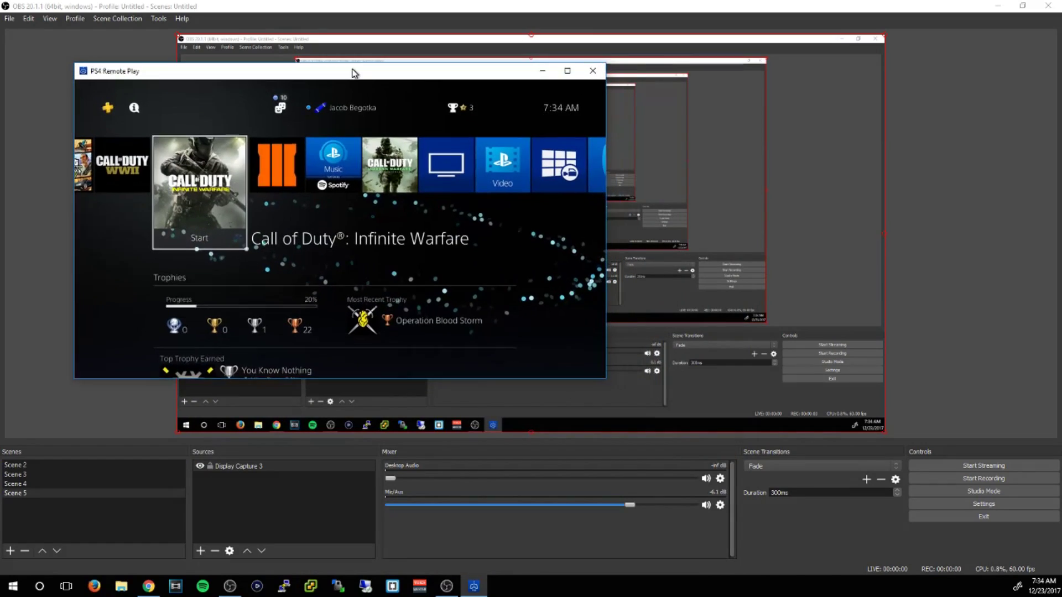
click(200, 551)
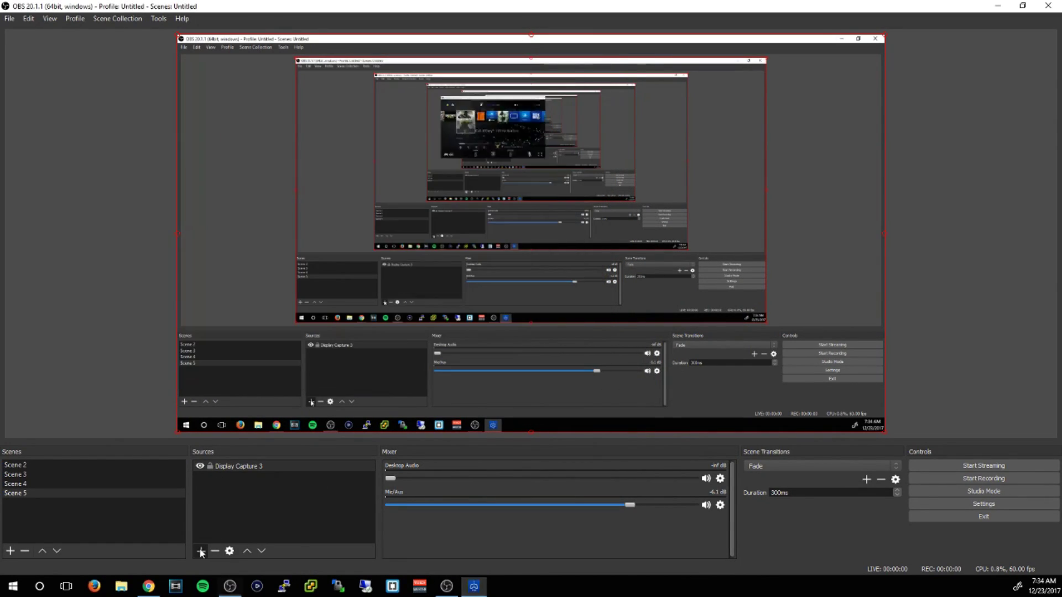